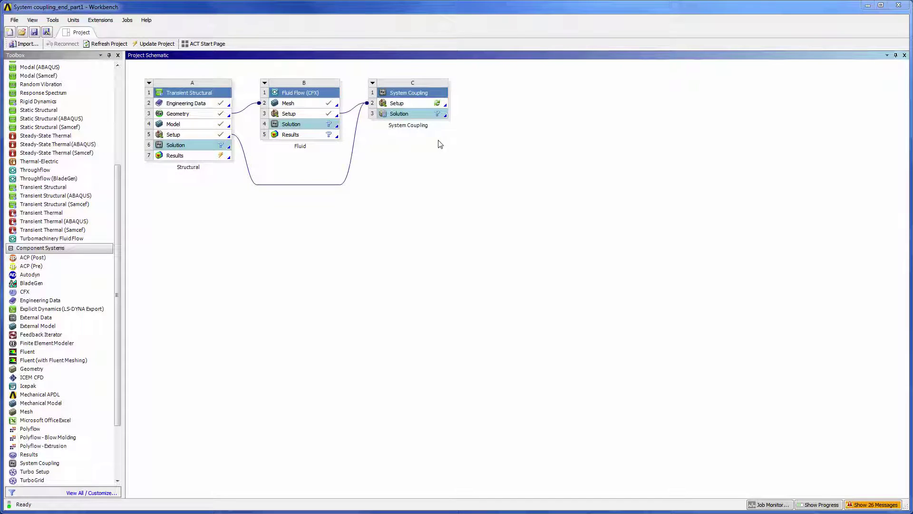
Step: Open the System Coupling Setup cell and re-read the upstream structural and fluid data
double_click(428, 103)
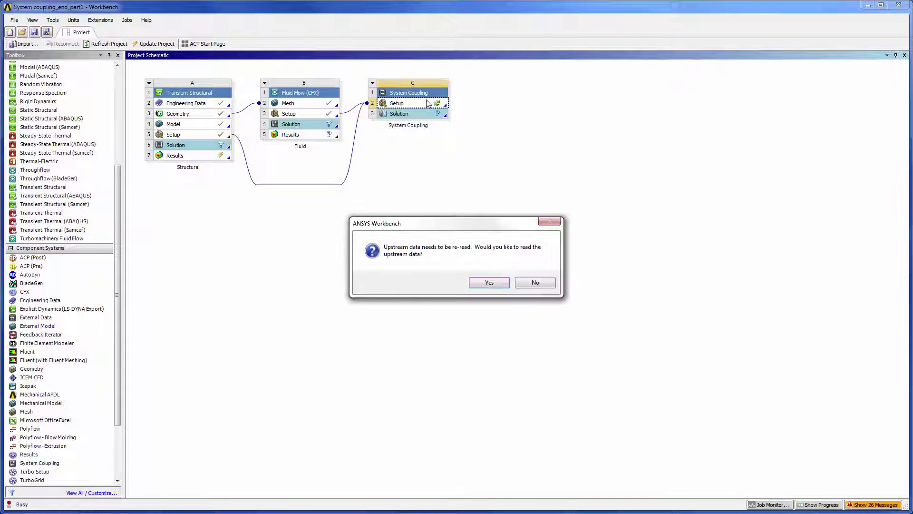
click(486, 284)
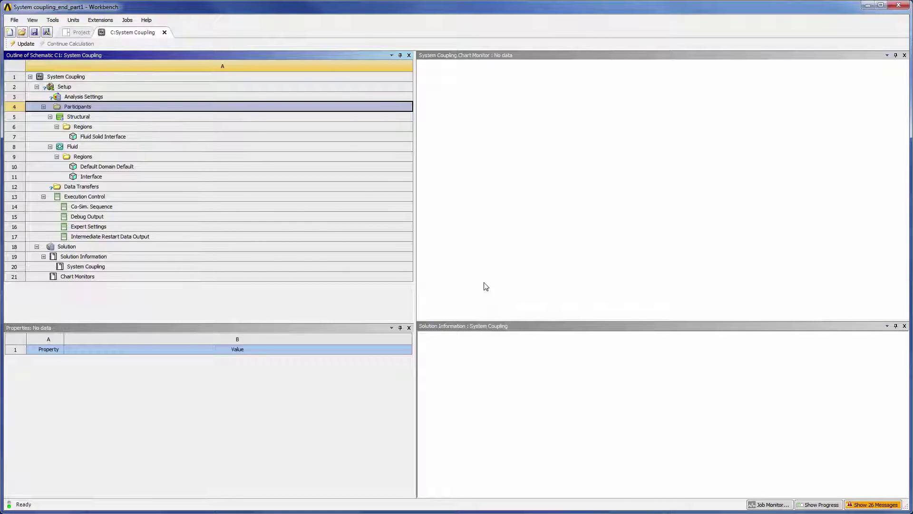
Step: Set the coupling analysis End Time to 10 s and Step Size to 0.1 s
click(157, 99)
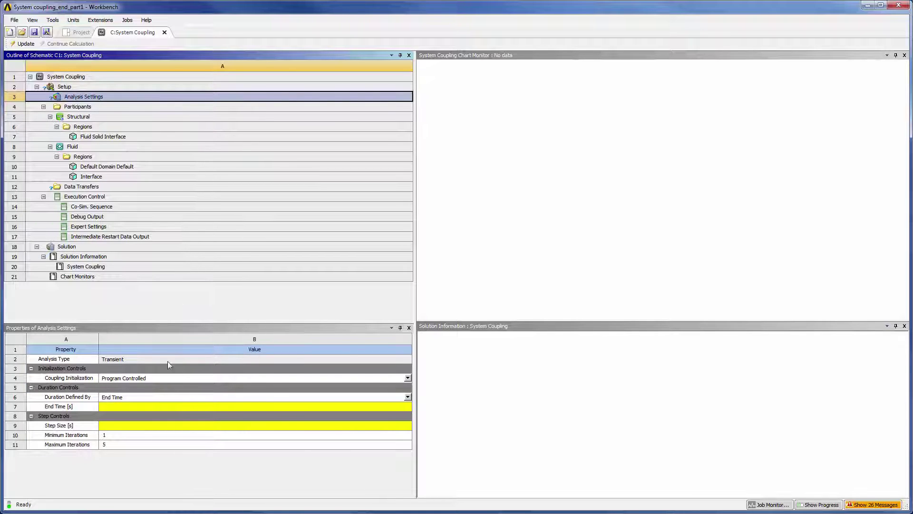
click(156, 406)
text(10)
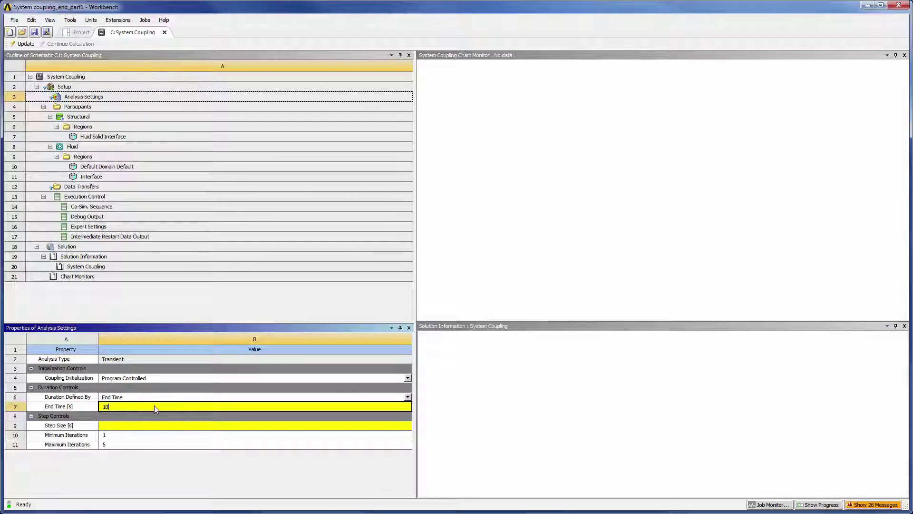
click(149, 424)
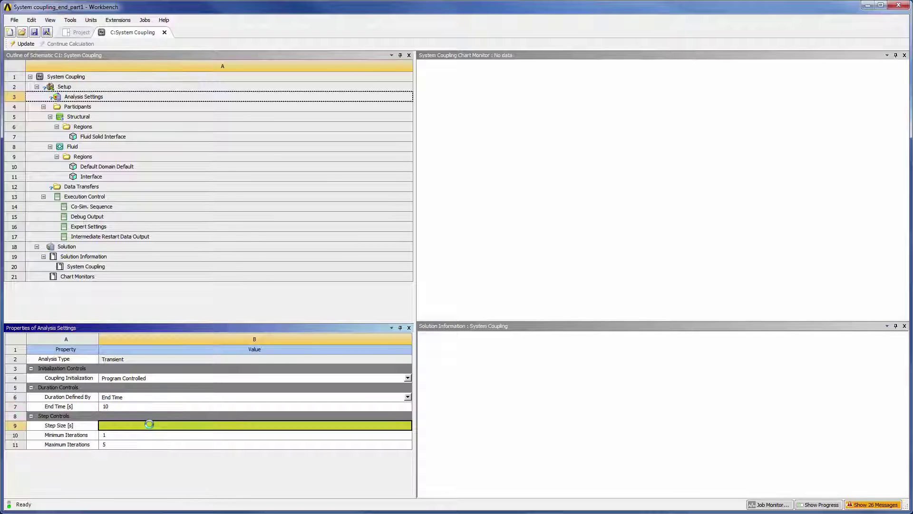
text(0.1)
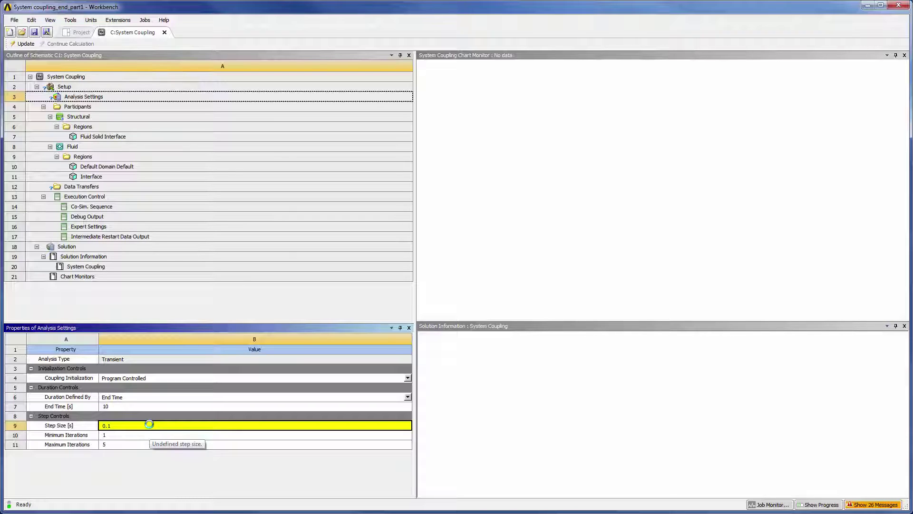
click(145, 445)
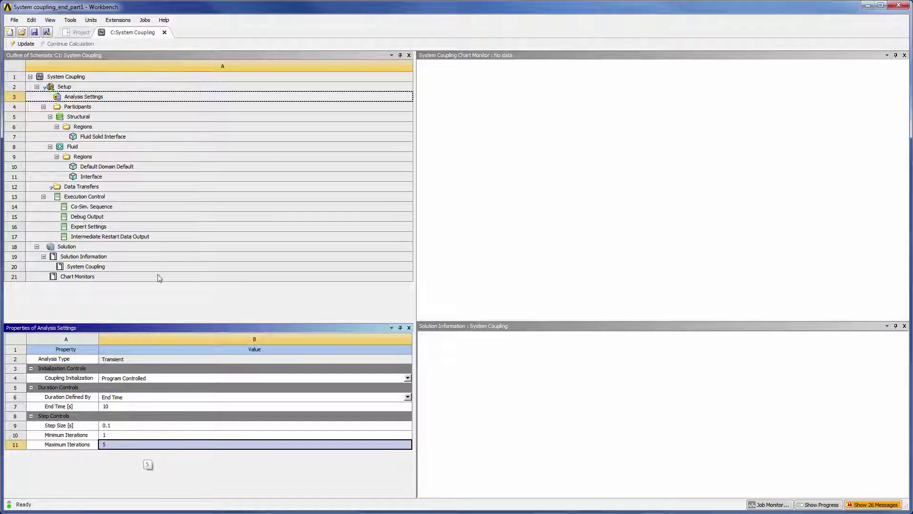
Step: Create data transfers between Fluid Solid Interface and fluid Interface, then view the first one
click(146, 137)
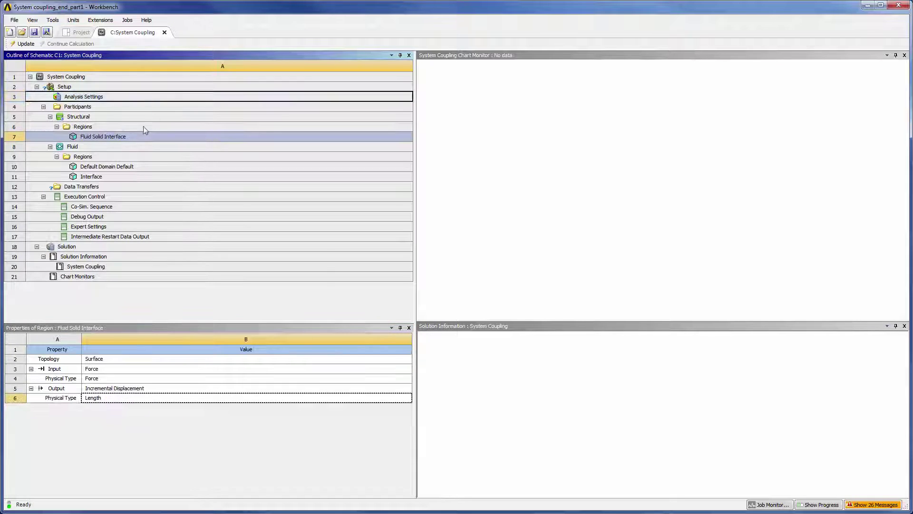
ctrl+click(133, 178)
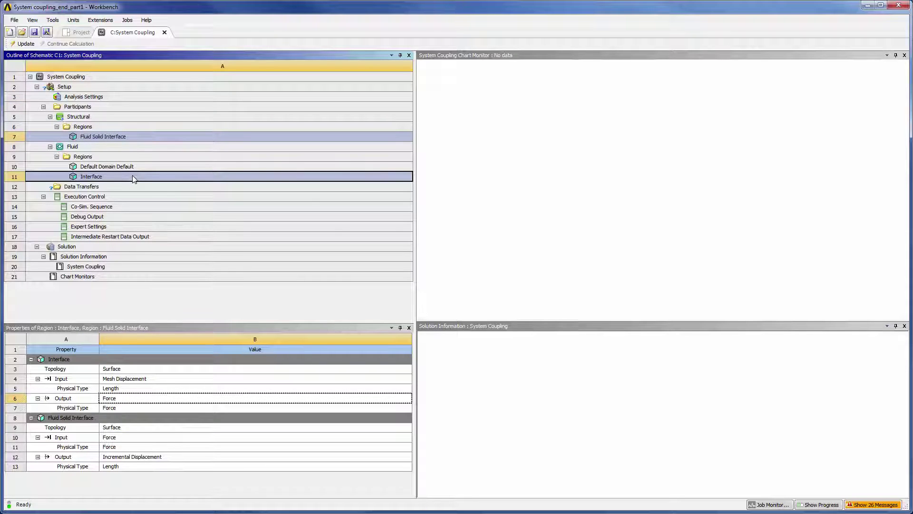
right_click(133, 178)
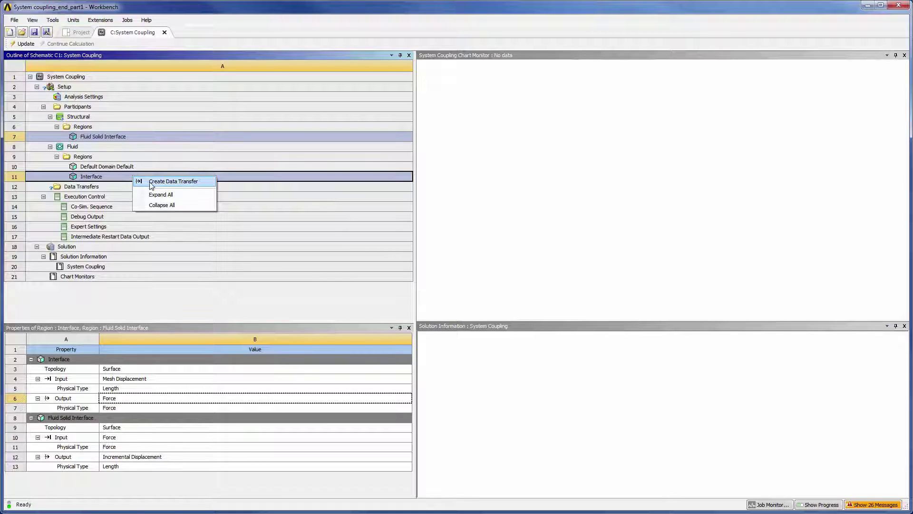
click(173, 181)
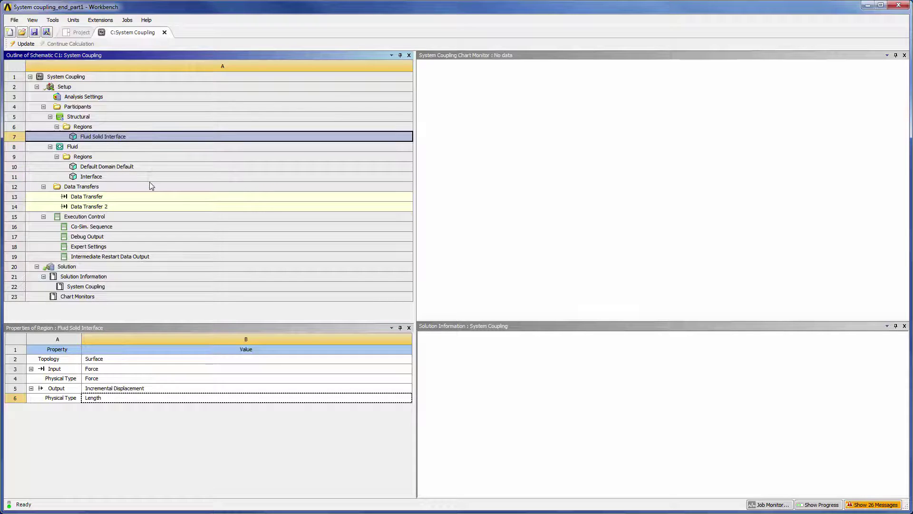
click(149, 197)
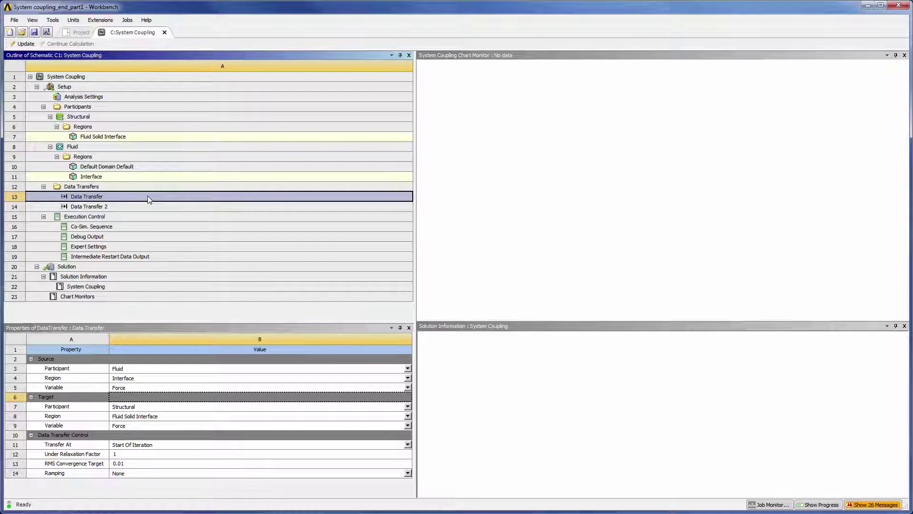
Step: Review Data Transfer 2, then show the Intermediate Restart Data Output settings
click(147, 212)
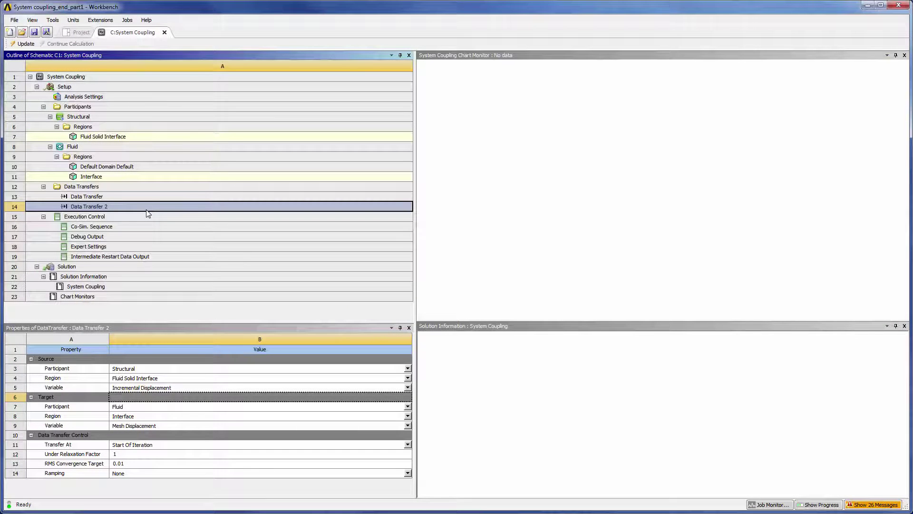
click(146, 259)
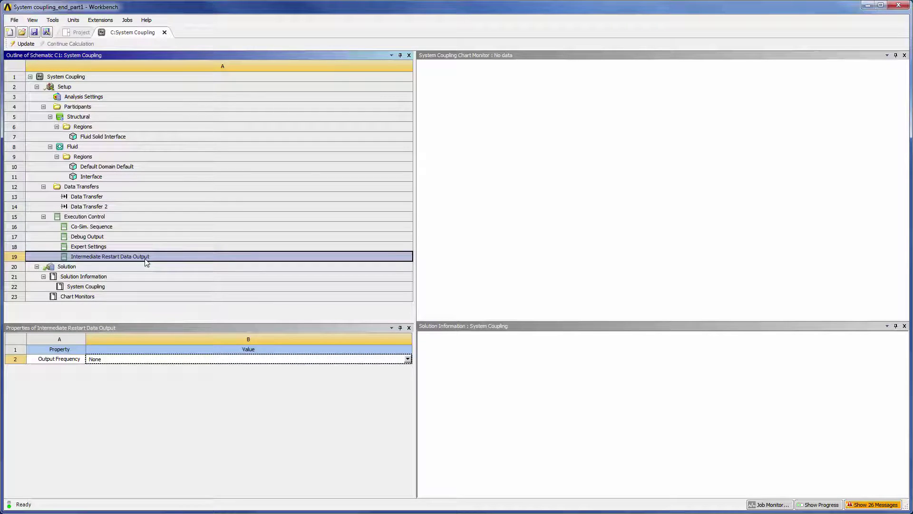
Step: Set restart Output Frequency to At Step Interval with a Step Interval of 5
click(408, 359)
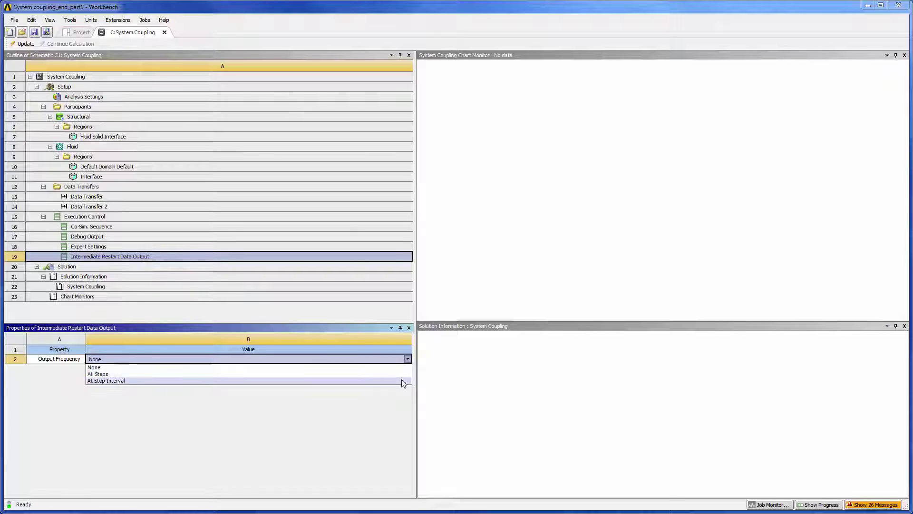
click(404, 381)
click(391, 371)
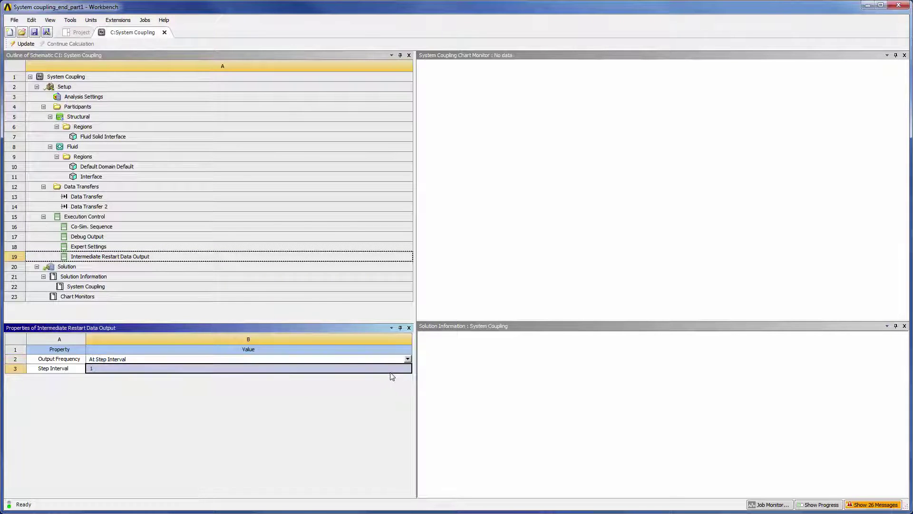
text(5)
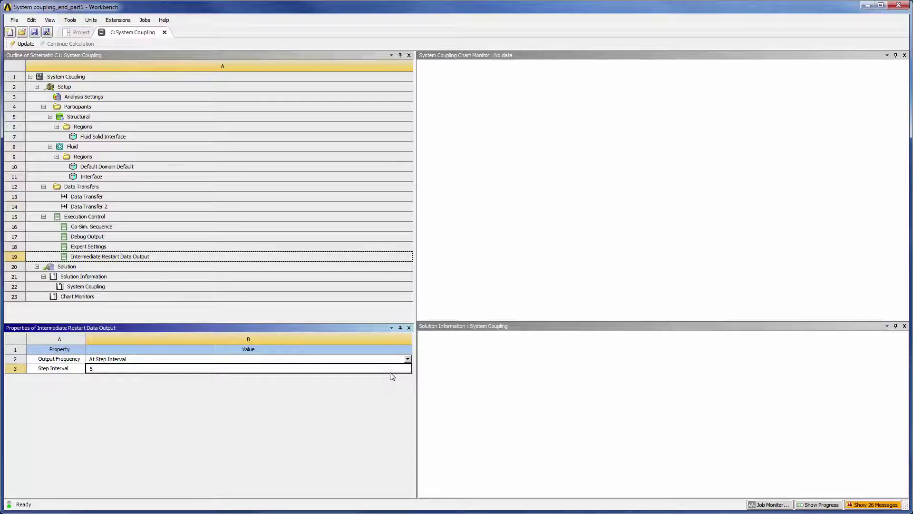
Step: Update the Solution to run the coupled analysis and scroll through the Solution Information log
right_click(253, 268)
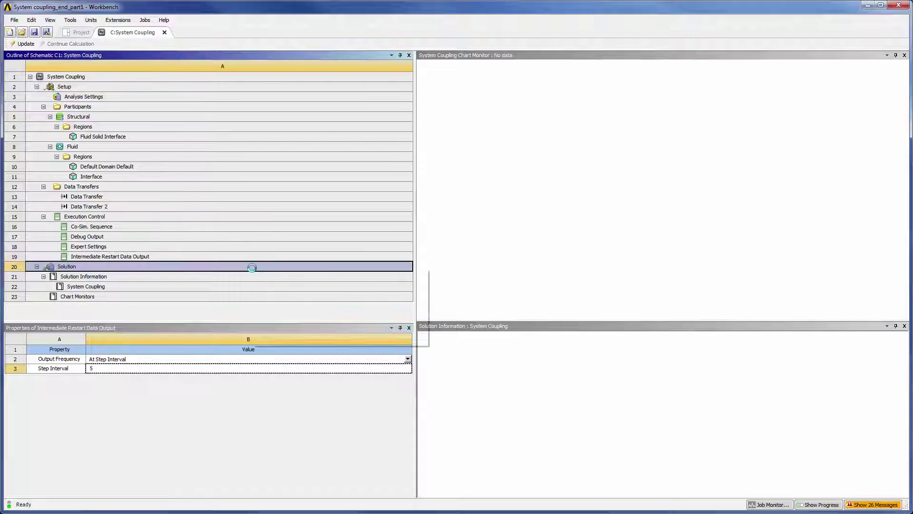
click(266, 274)
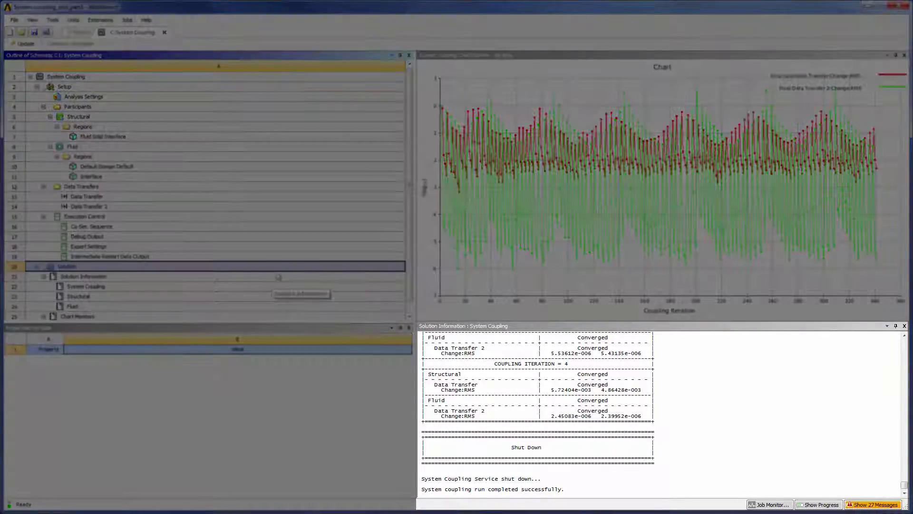
drag(905, 479, 904, 343)
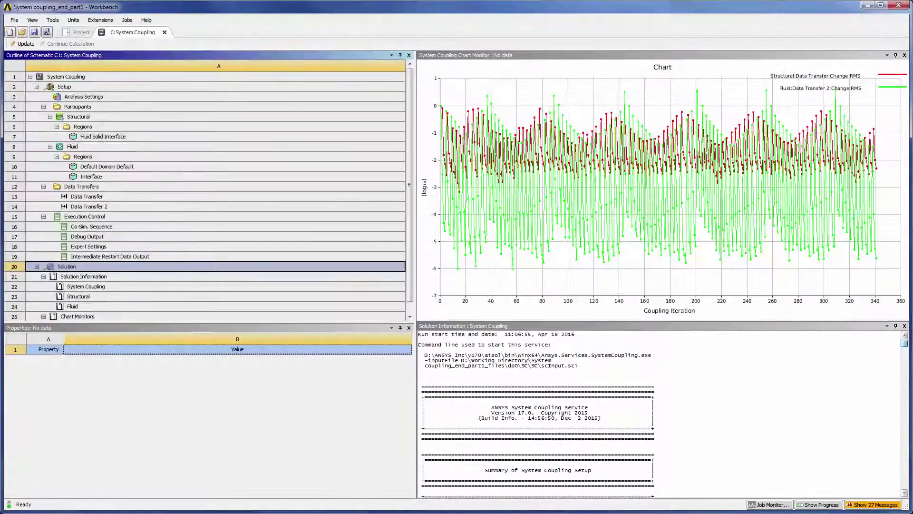
click(815, 428)
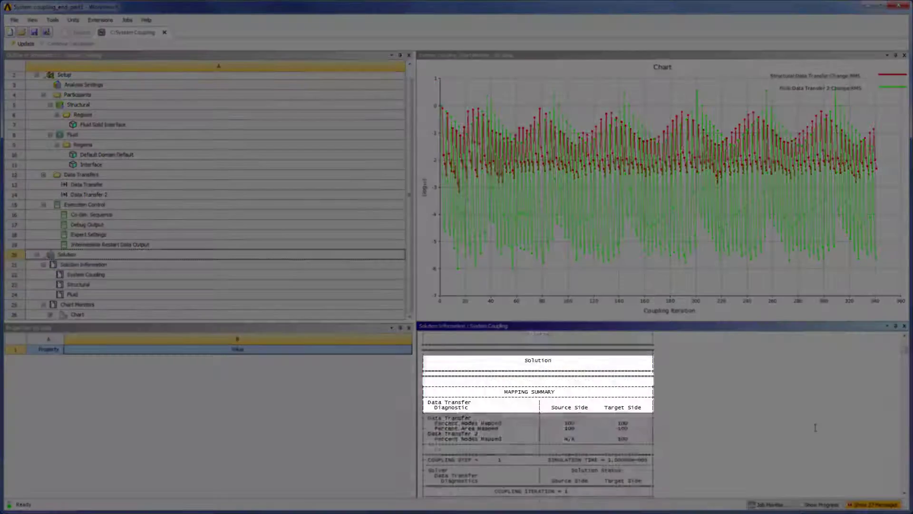
scroll(815, 428, down, 2)
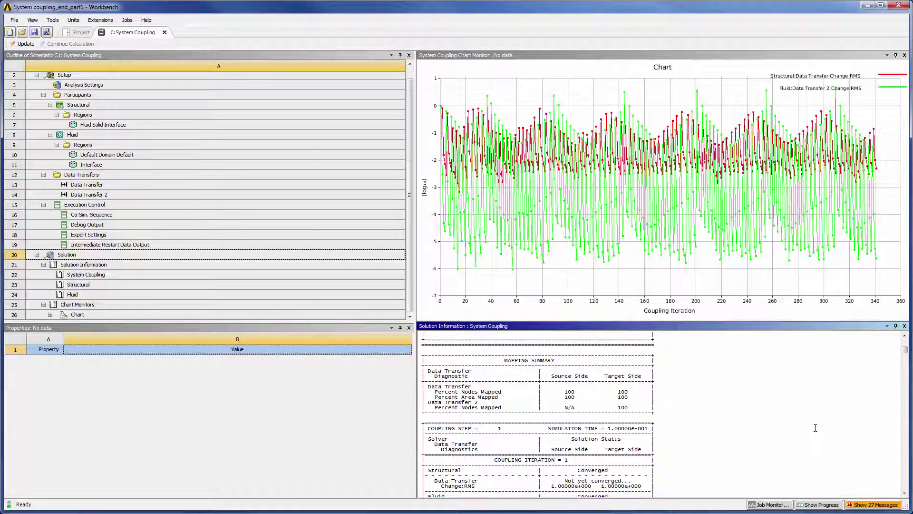
scroll(815, 428, down, 10)
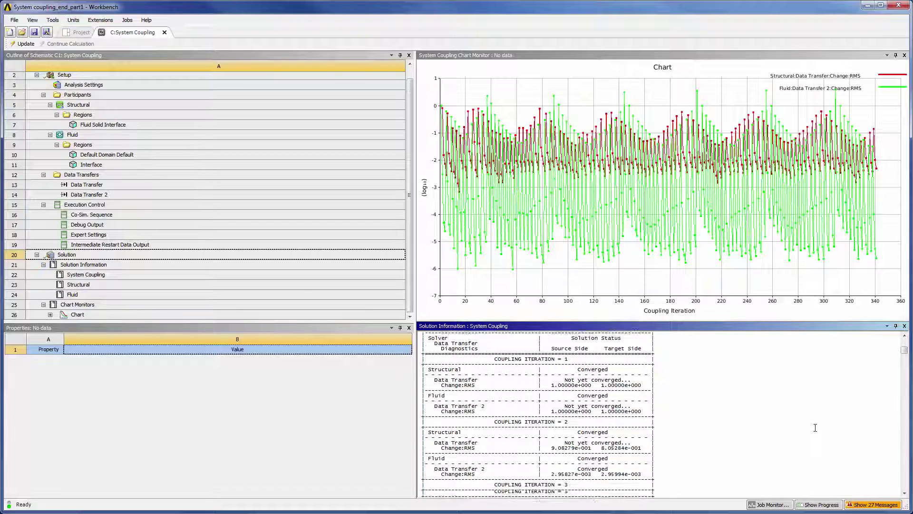
scroll(816, 427, down, 7)
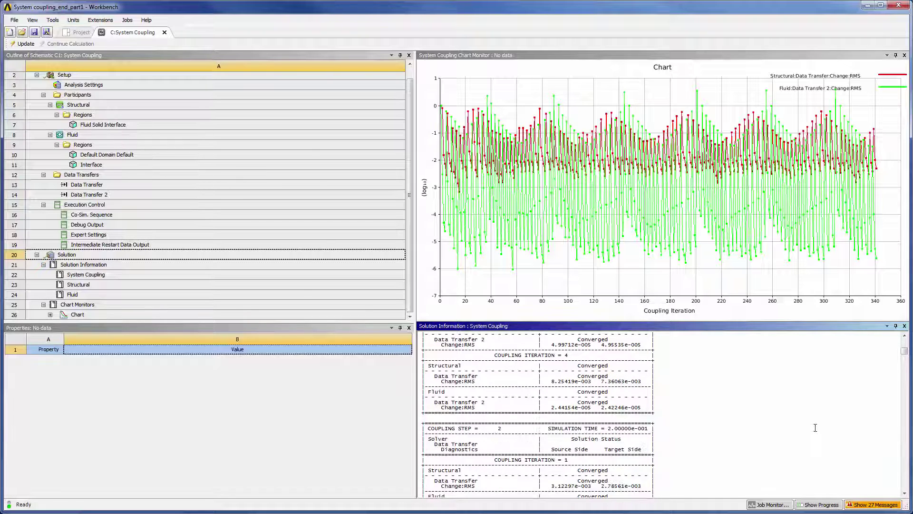
scroll(815, 428, down, 20)
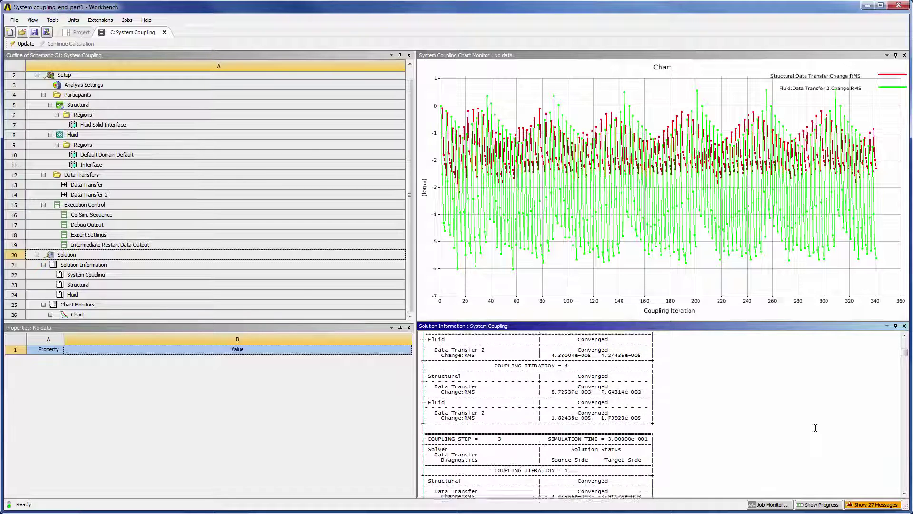
scroll(816, 428, down, 20)
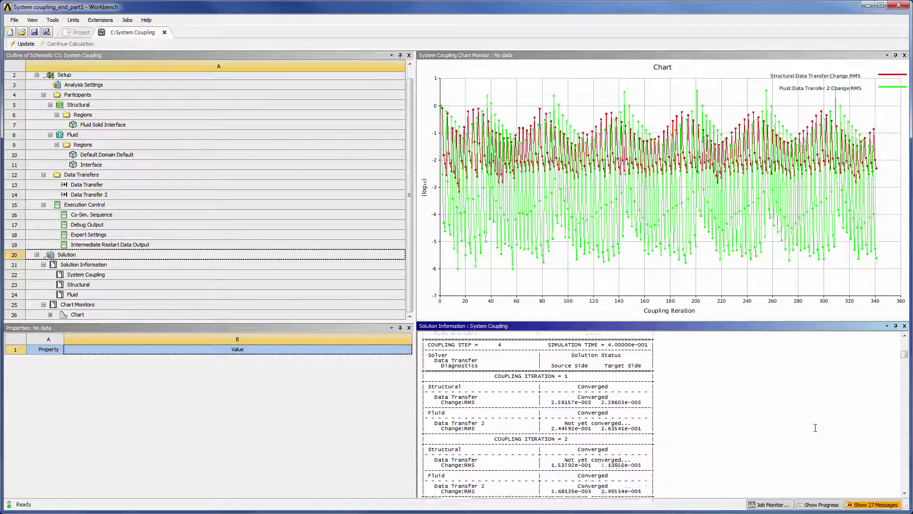
scroll(815, 427, down, 10)
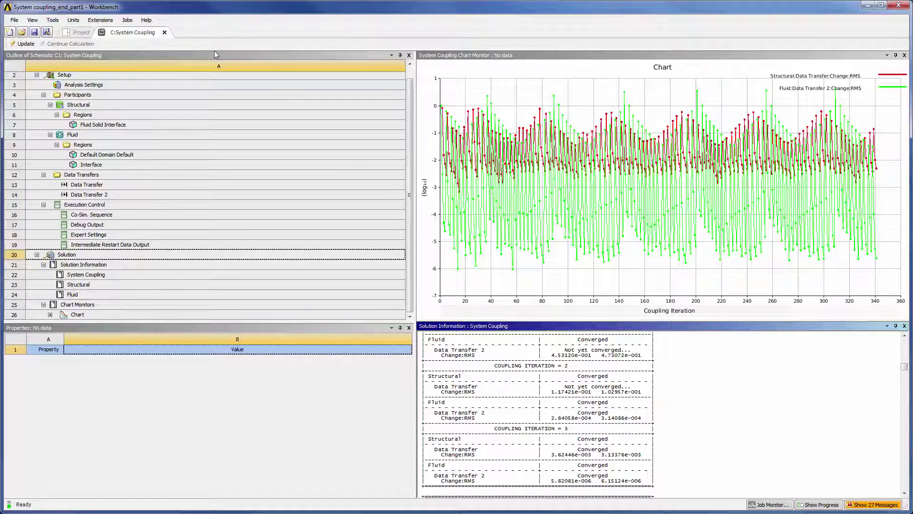
Step: Close the System Coupling tab and connect structural Solution A6 to fluid Results B5
click(165, 32)
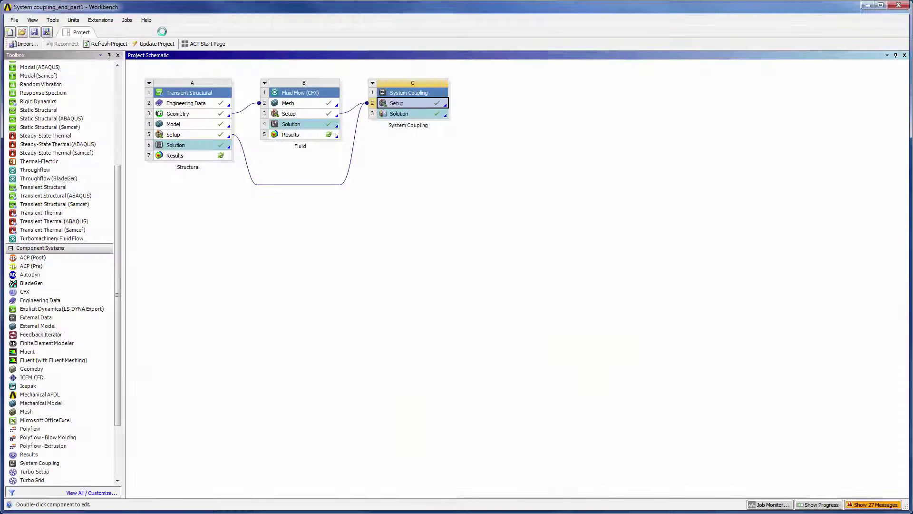
drag(221, 147, 294, 138)
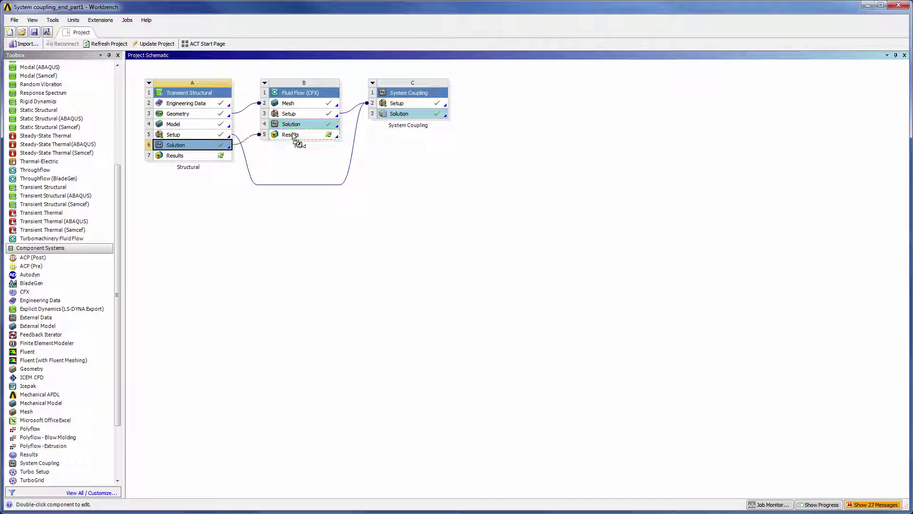